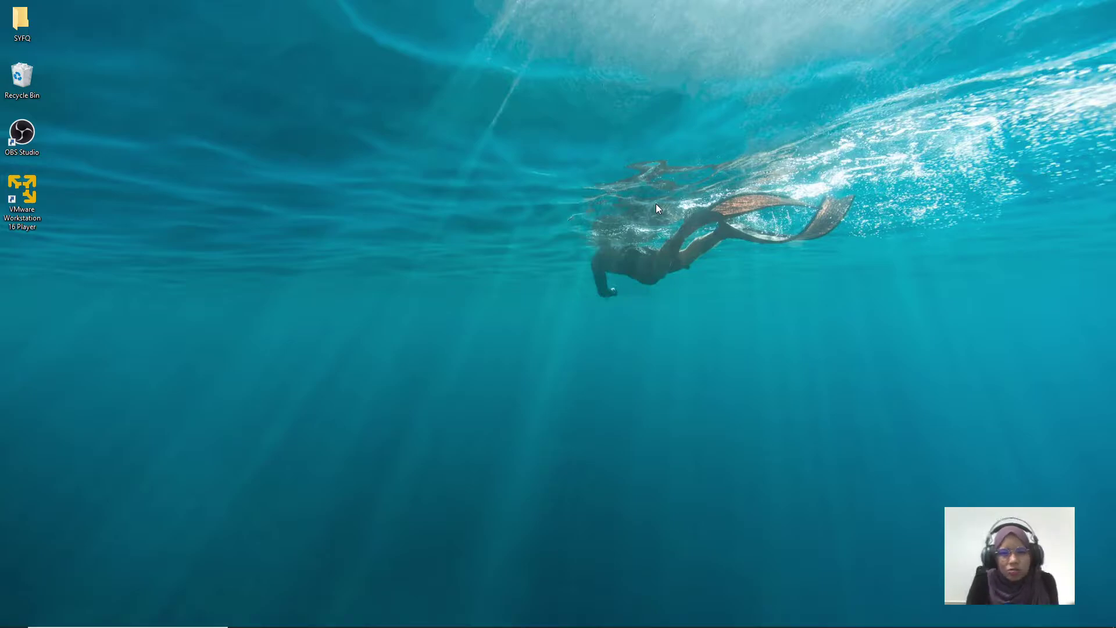
In Chrome, open the download files for VMware Workstation 16.1.0 Player and view the Ubuntu Desktop download page.
mouse_move(399, 604)
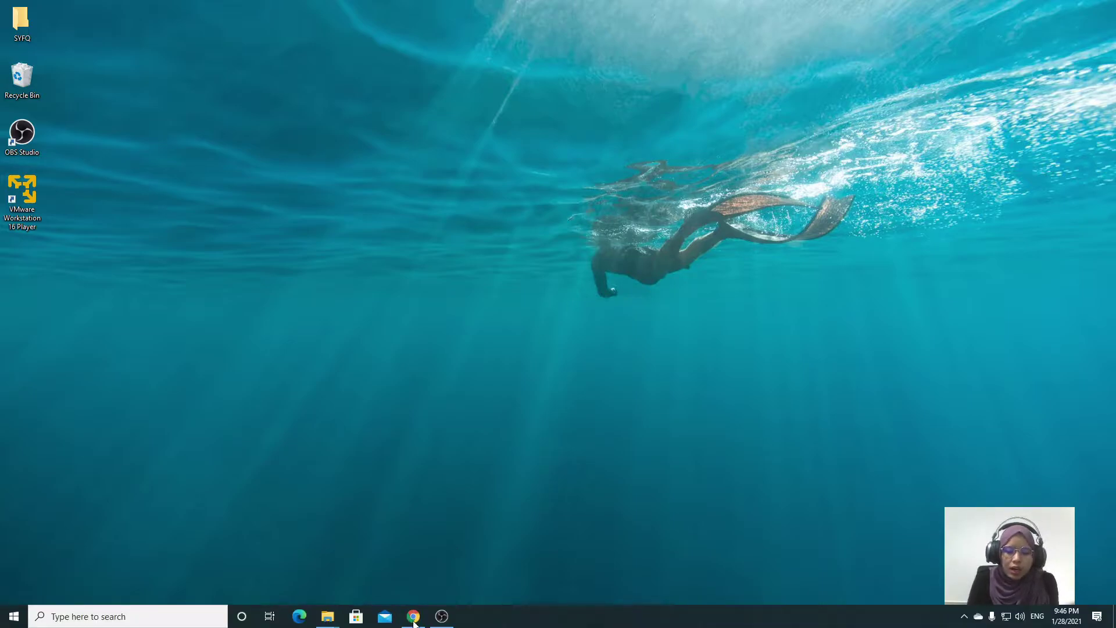
click(413, 617)
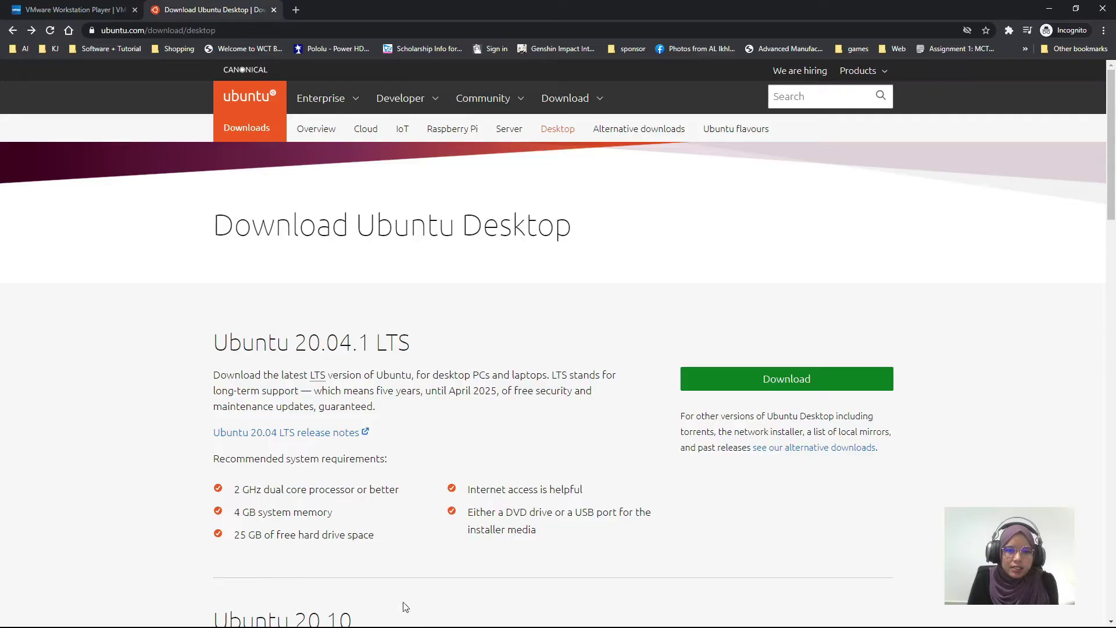
click(96, 10)
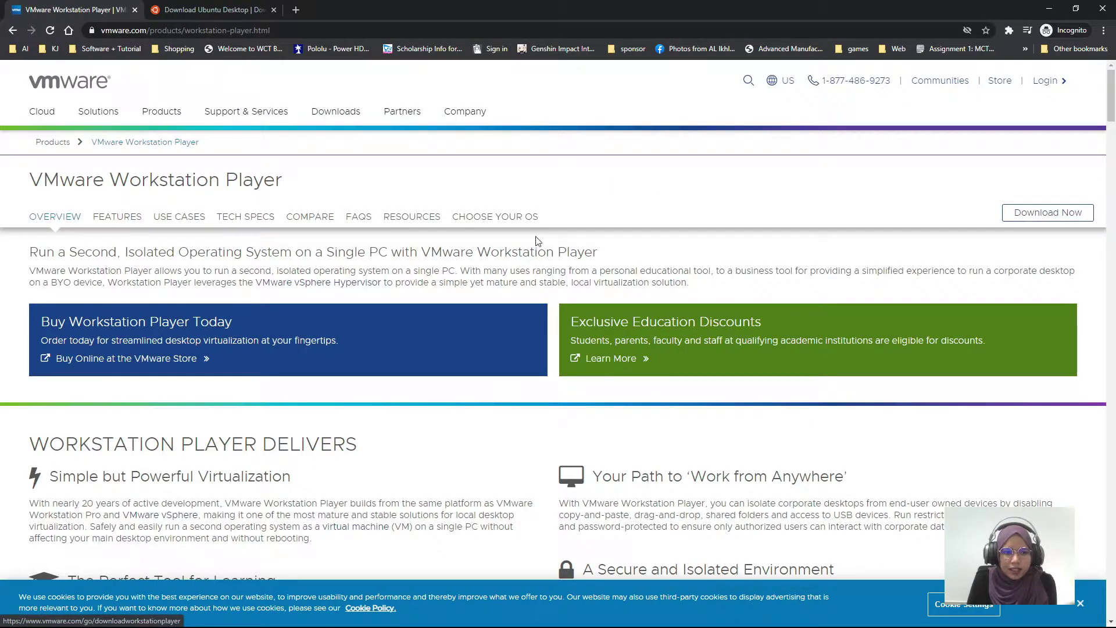
click(1039, 215)
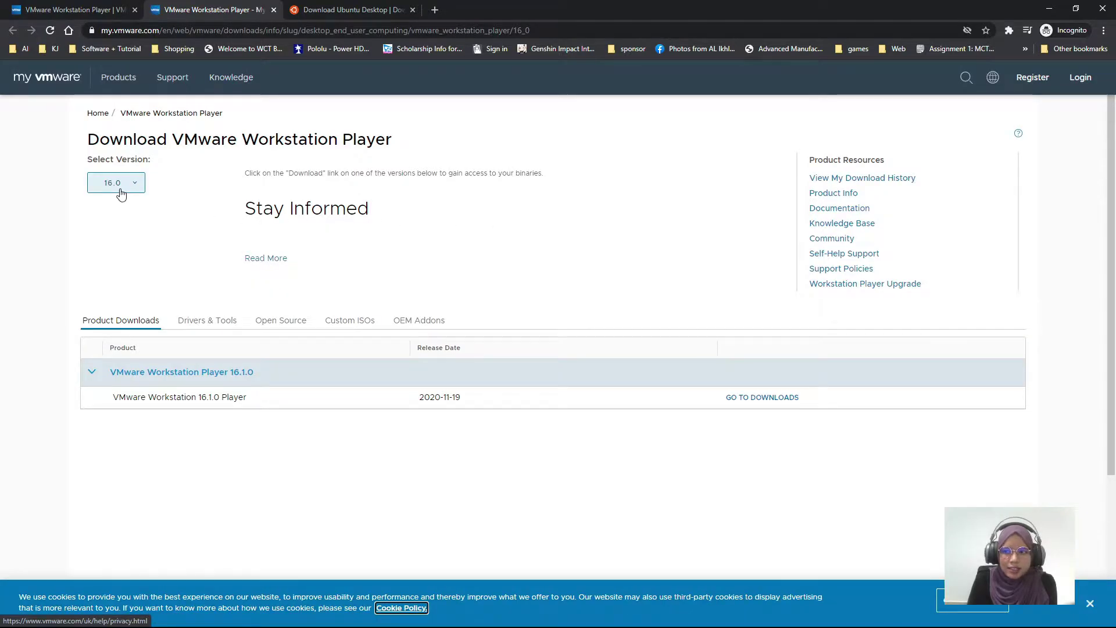
click(119, 190)
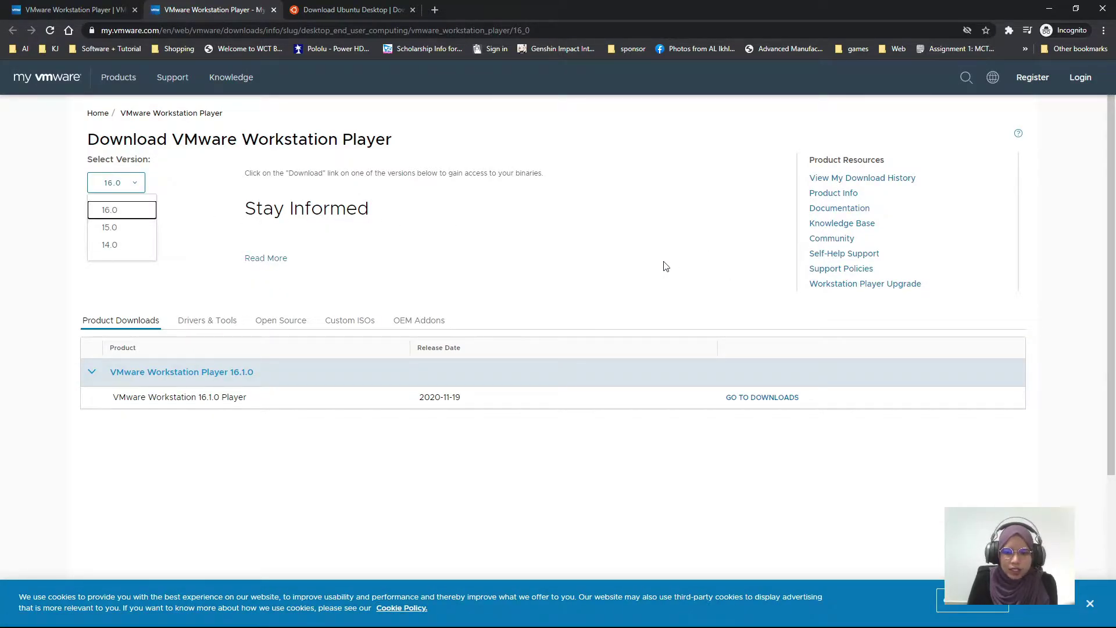
click(766, 399)
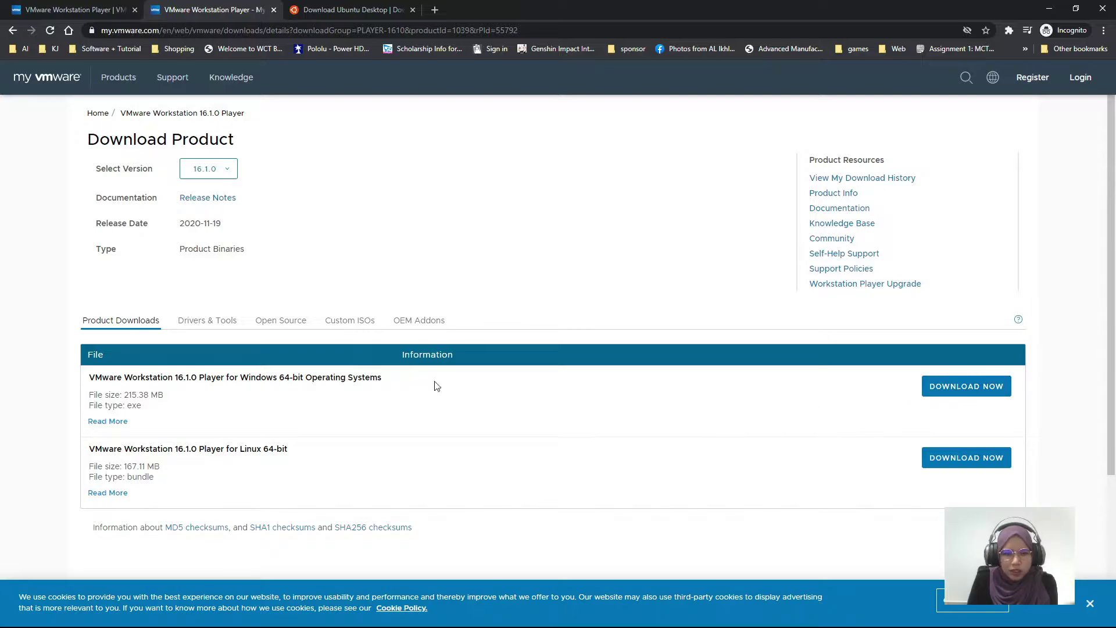
click(303, 11)
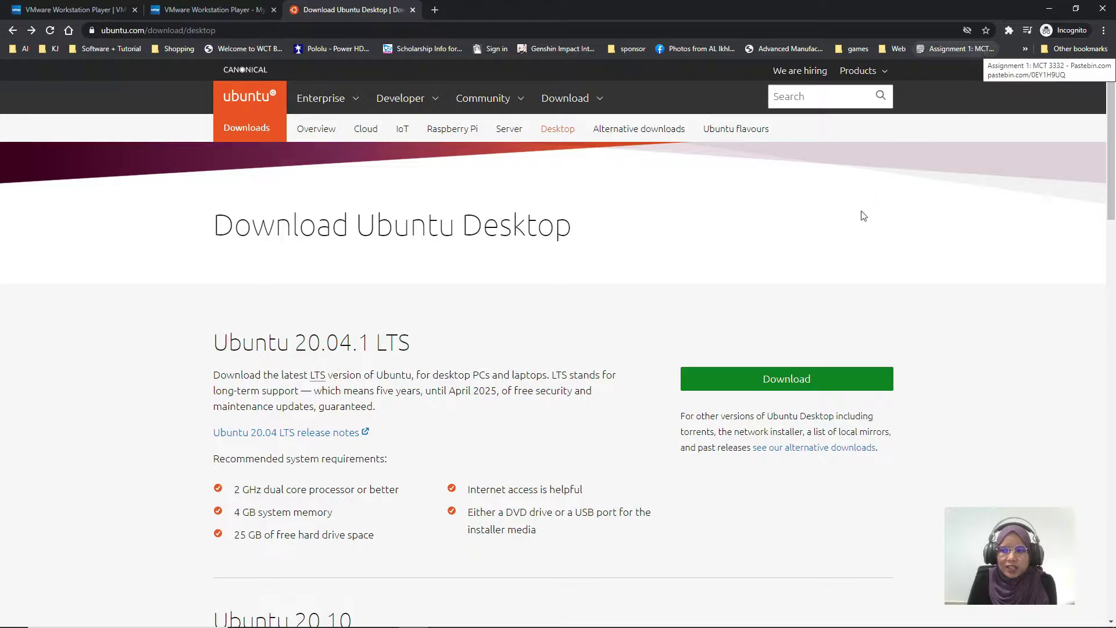
click(1049, 11)
mouse_move(338, 621)
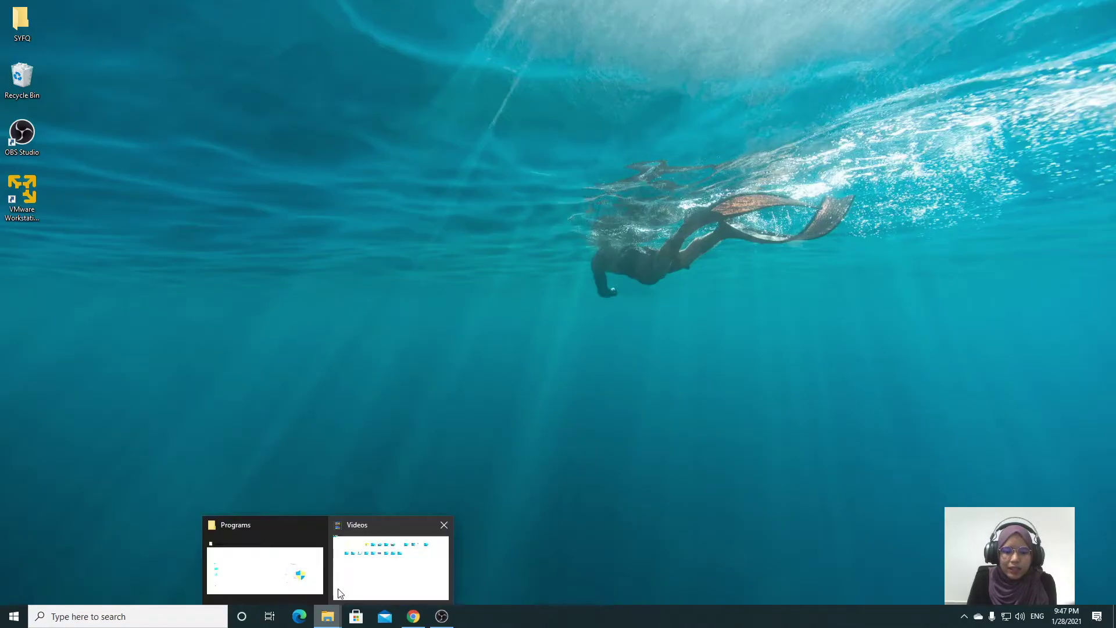
click(306, 573)
double_click(977, 178)
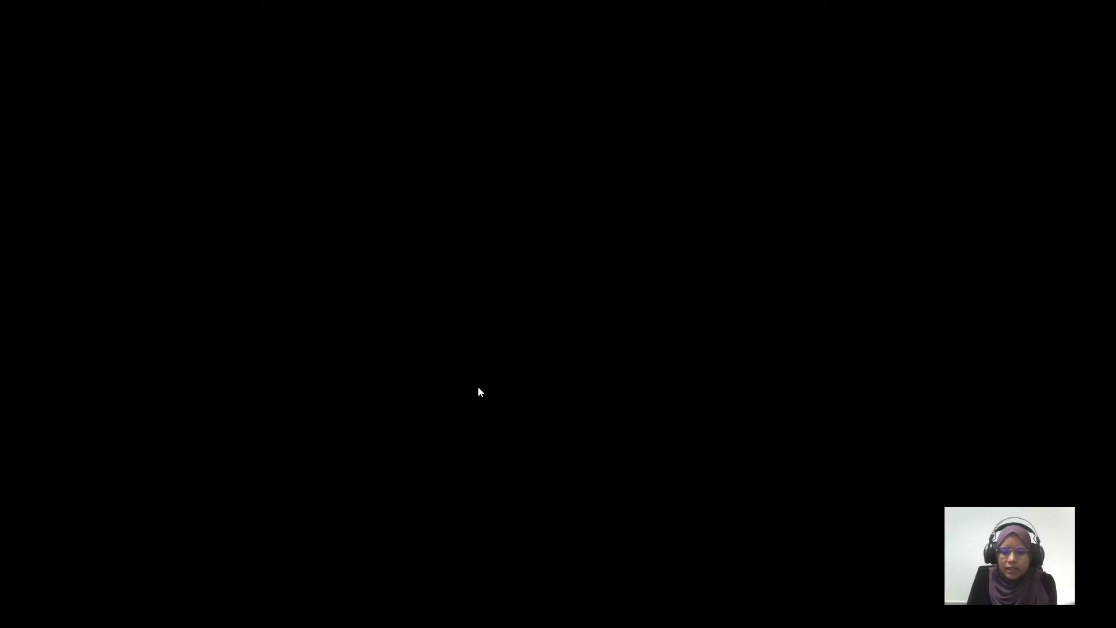
click(493, 347)
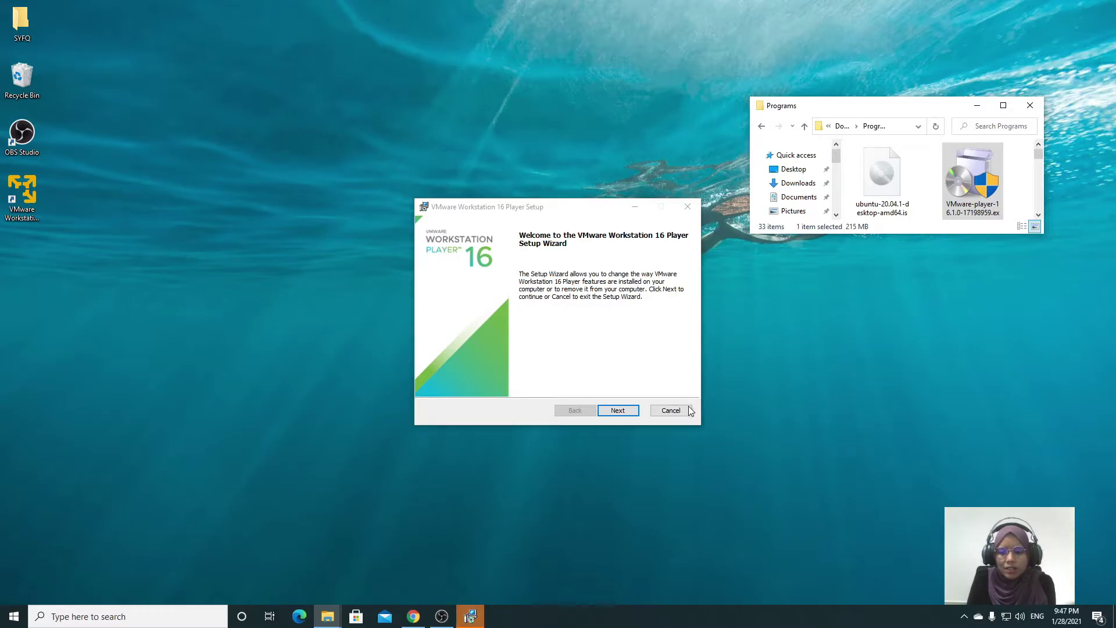
click(670, 410)
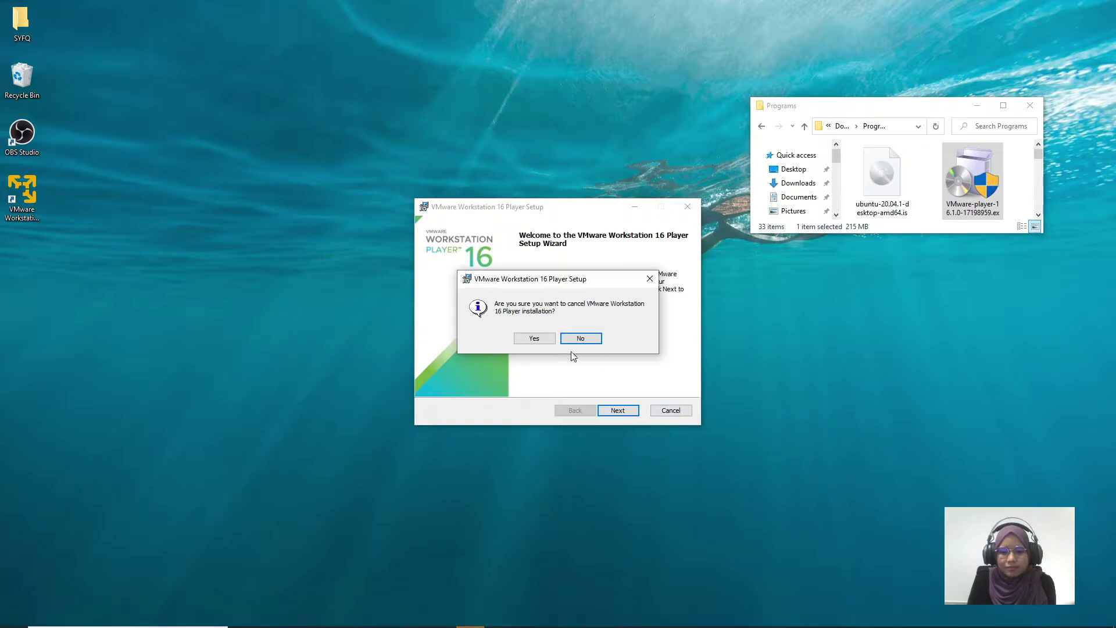
click(544, 340)
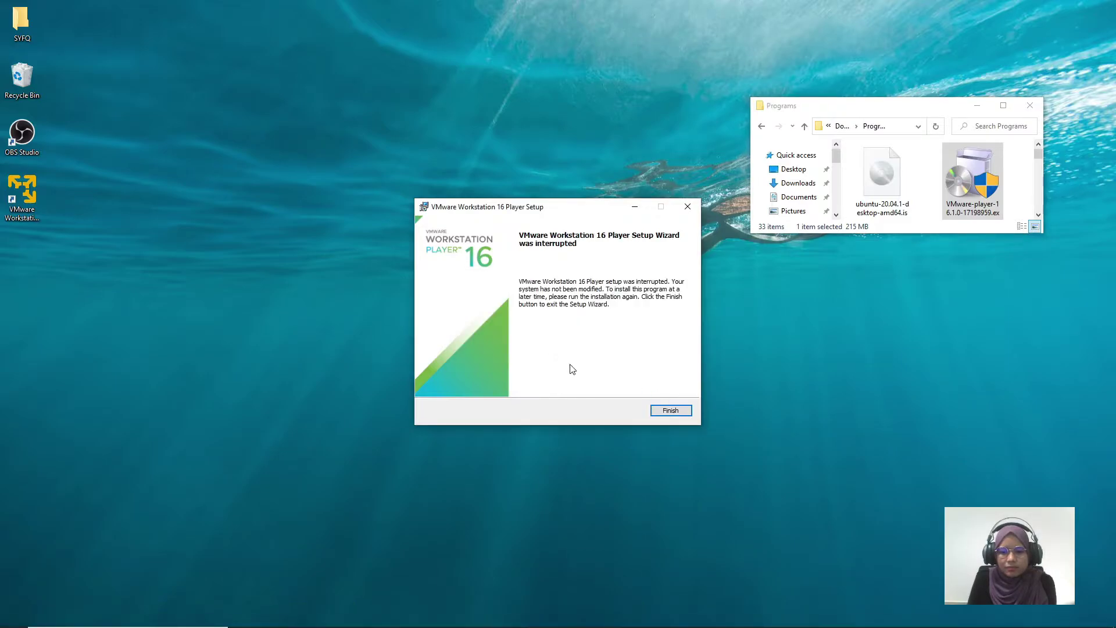
click(673, 414)
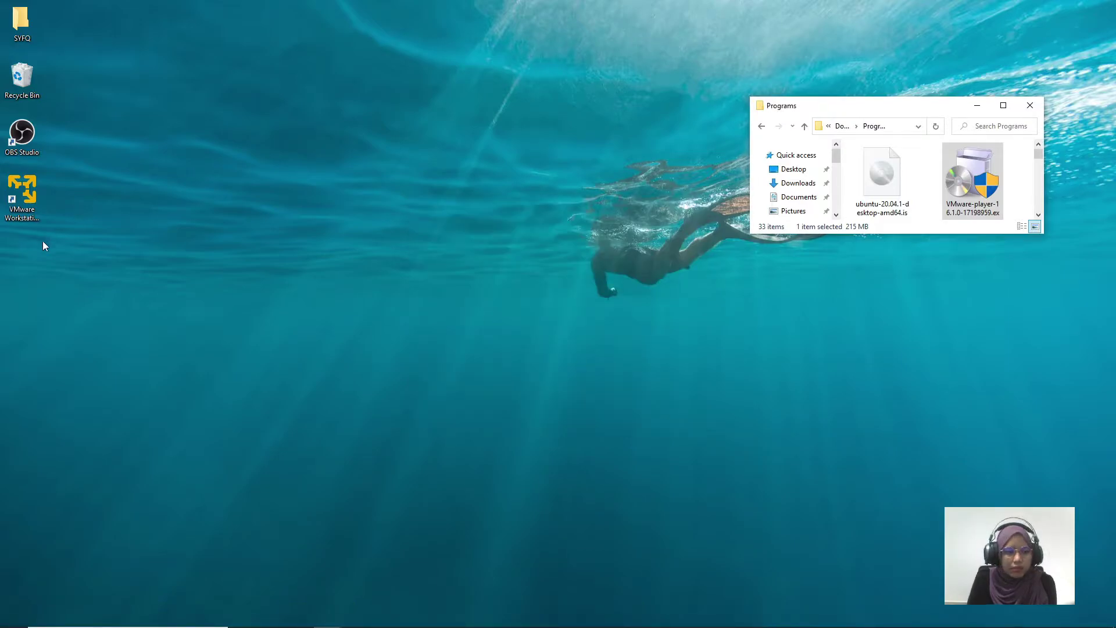
Launch VMware Workstation 16 Player from the desktop.
click(34, 201)
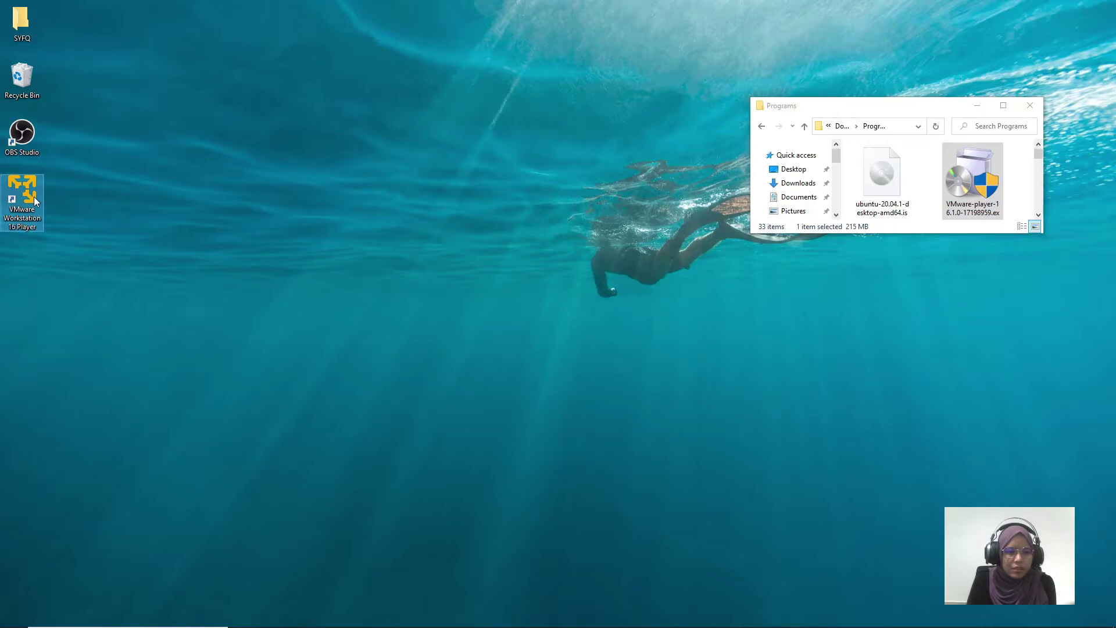
double_click(34, 201)
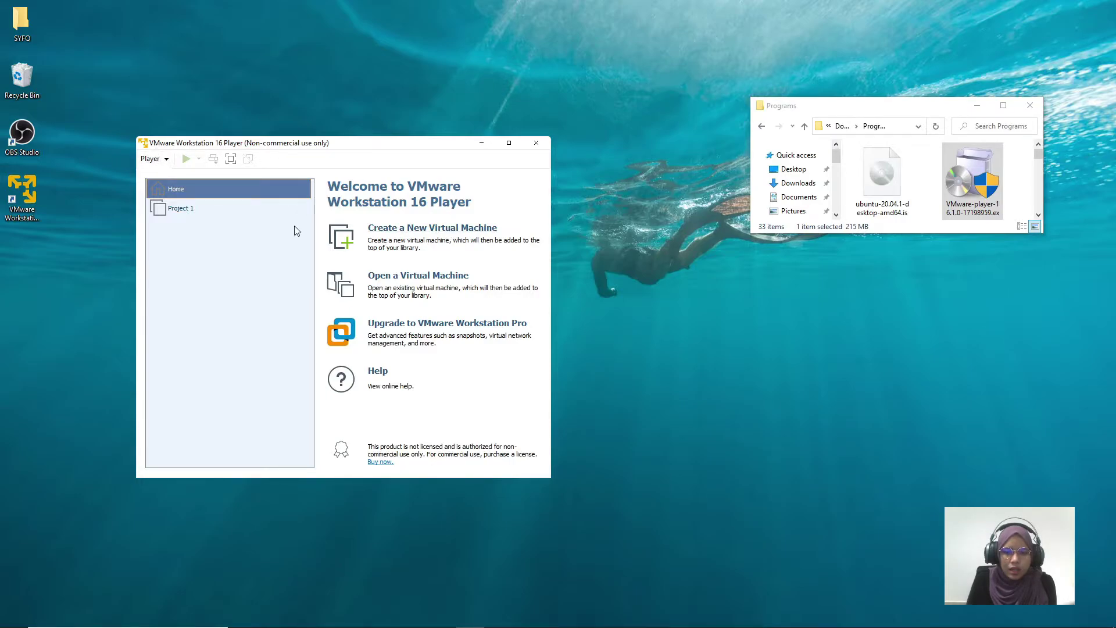
click(425, 230)
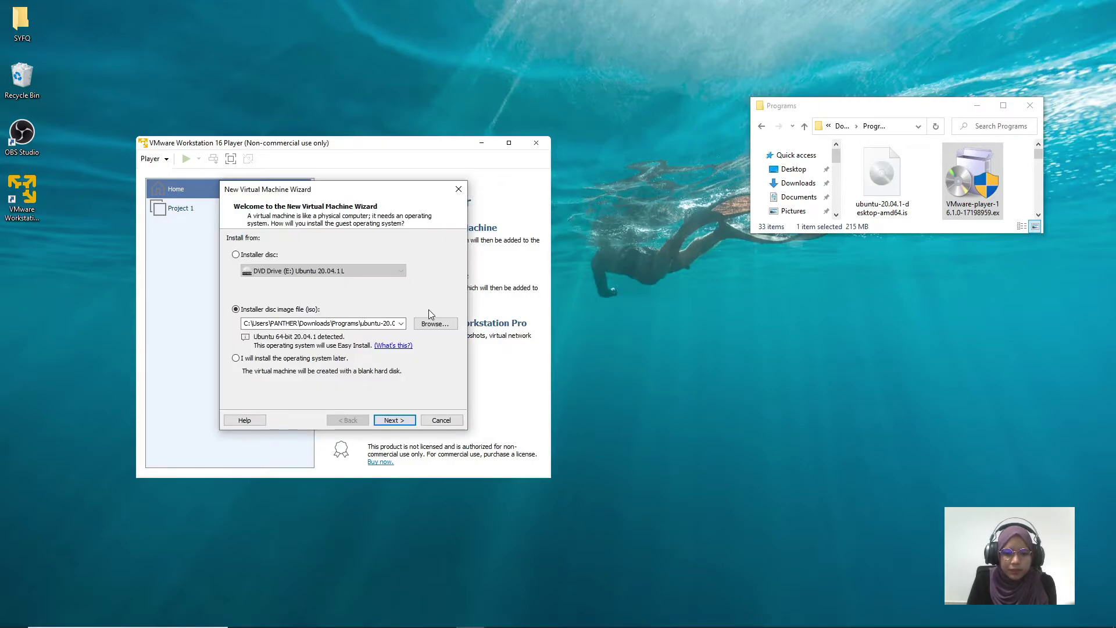
double_click(380, 324)
key(BackSpace)
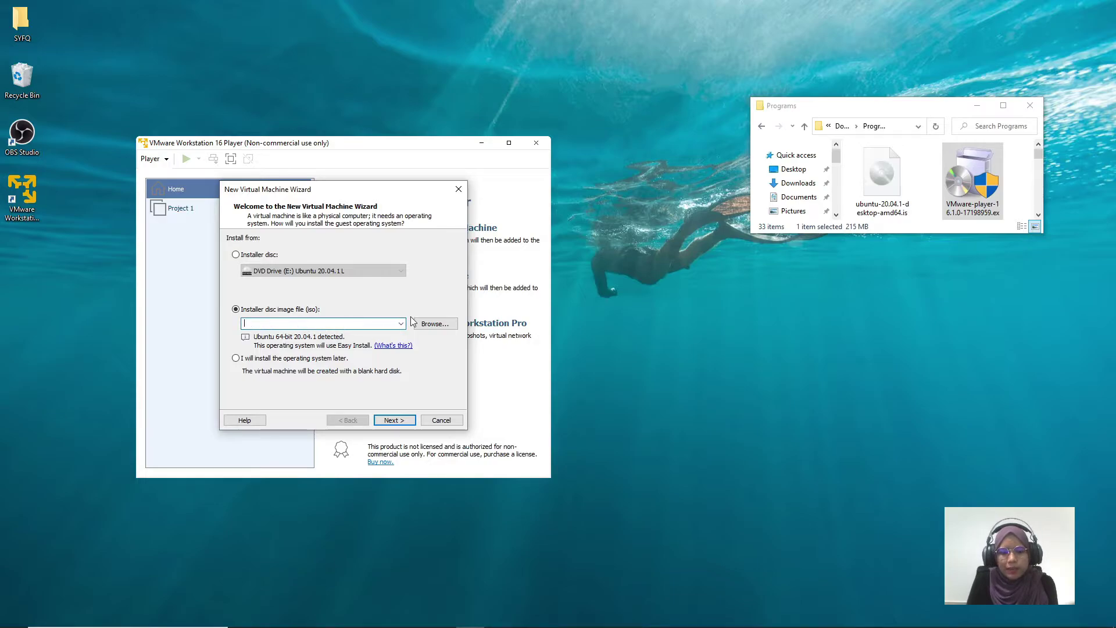
click(449, 329)
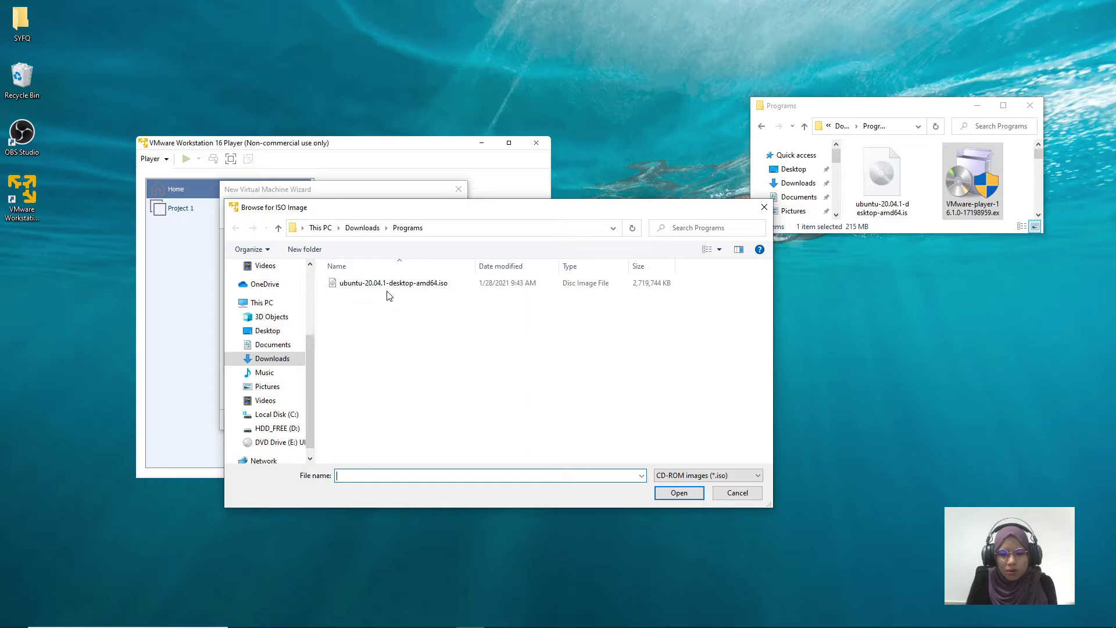
double_click(386, 284)
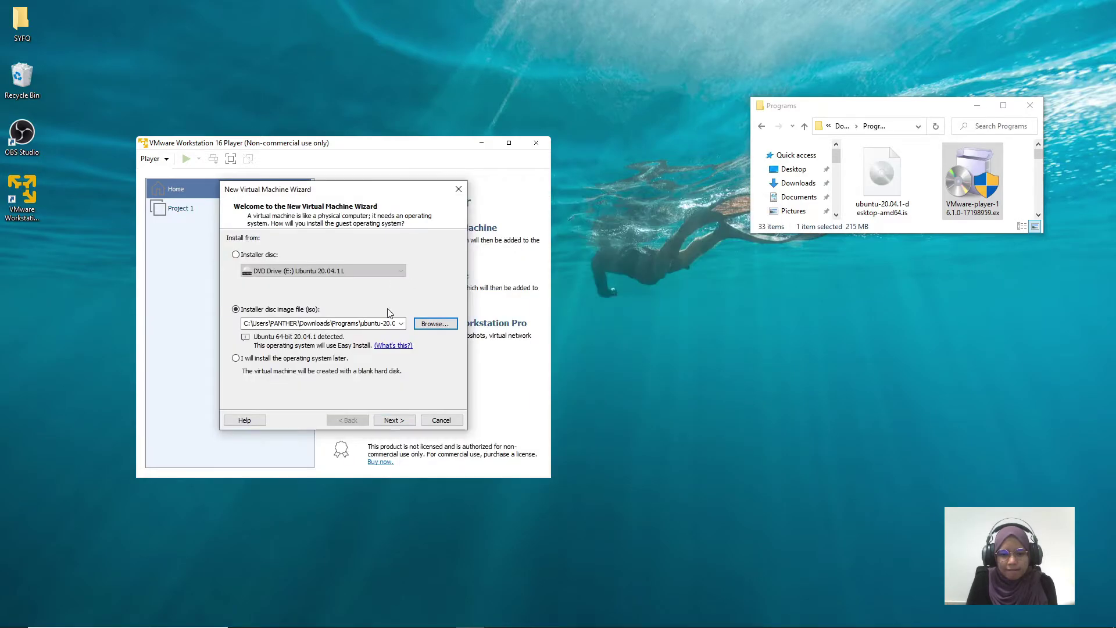
click(394, 419)
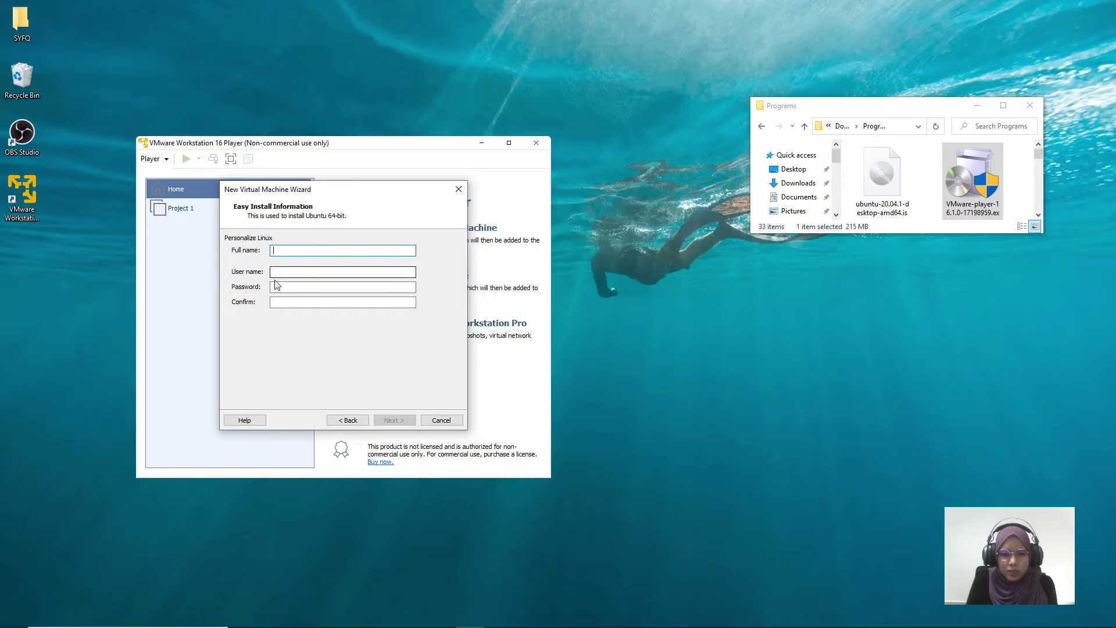
click(441, 420)
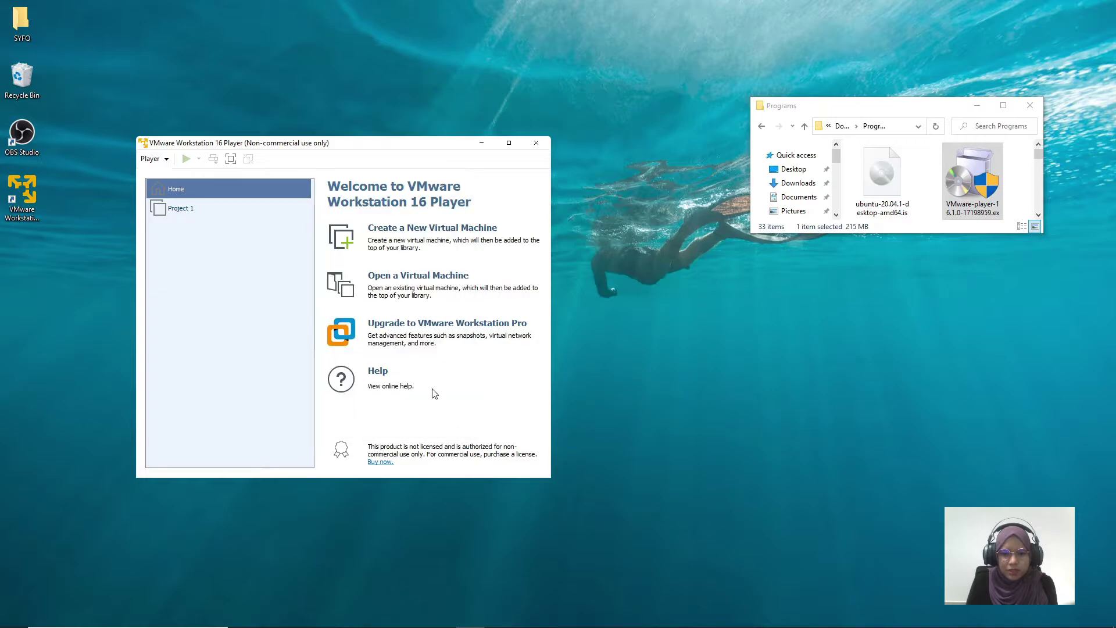
Start the existing Project 1 virtual machine and maximise its window.
double_click(195, 213)
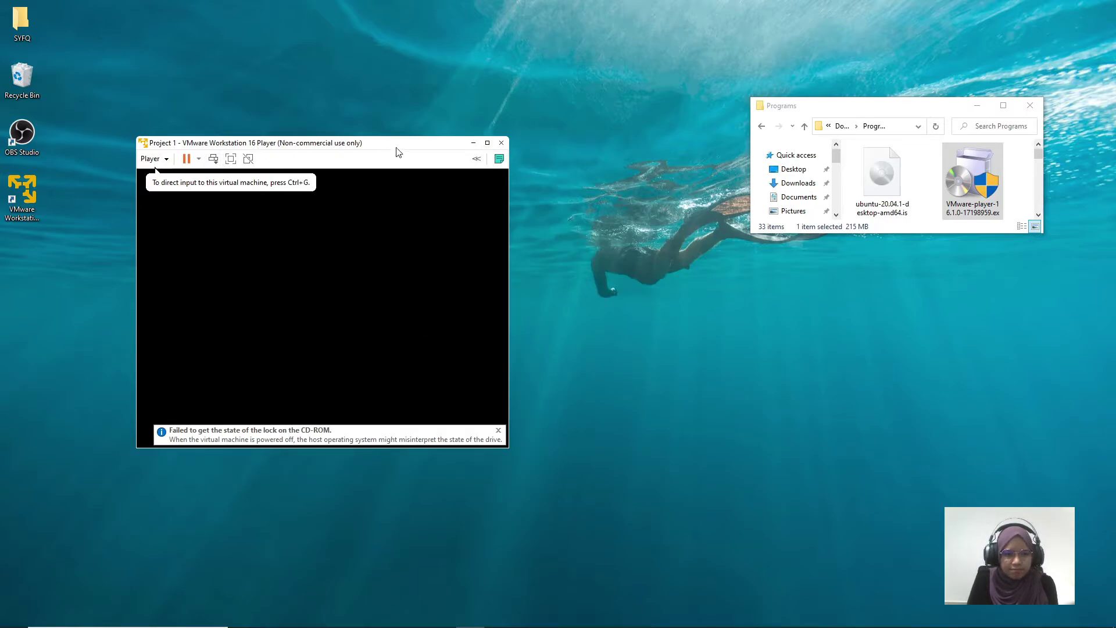
click(487, 143)
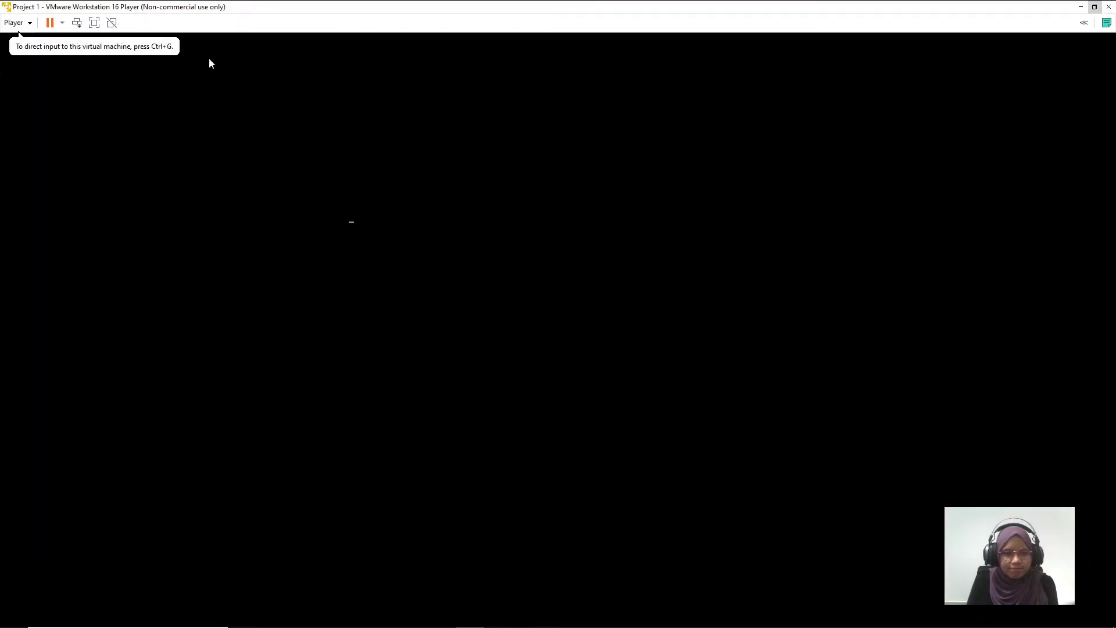
Examine the removable devices, hardware settings and general options of the running virtual machine without changing anything.
click(25, 30)
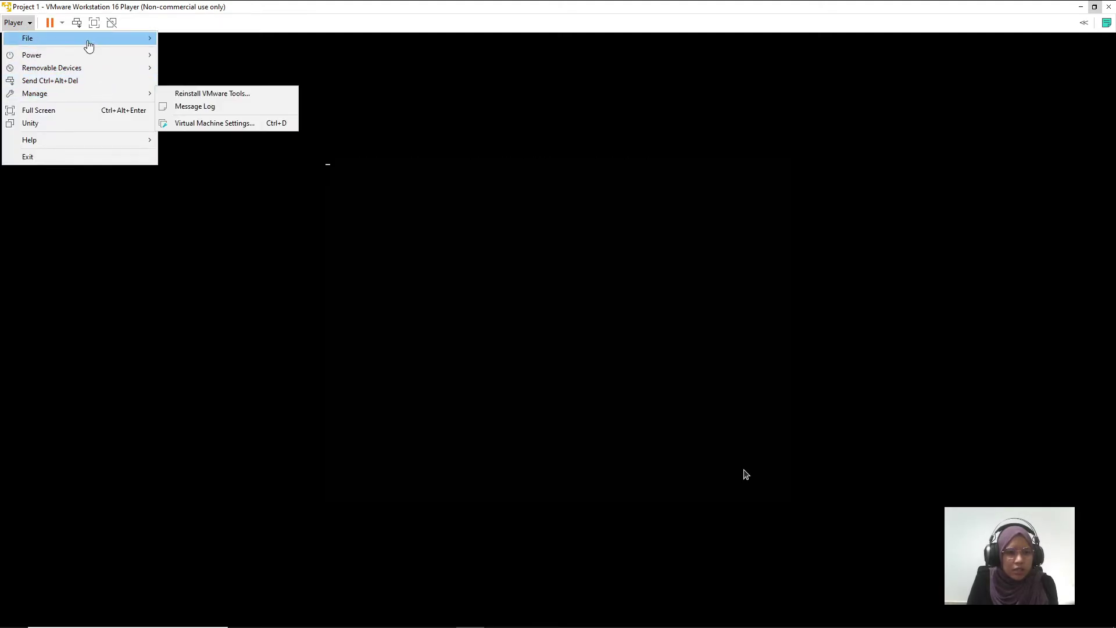
mouse_move(99, 72)
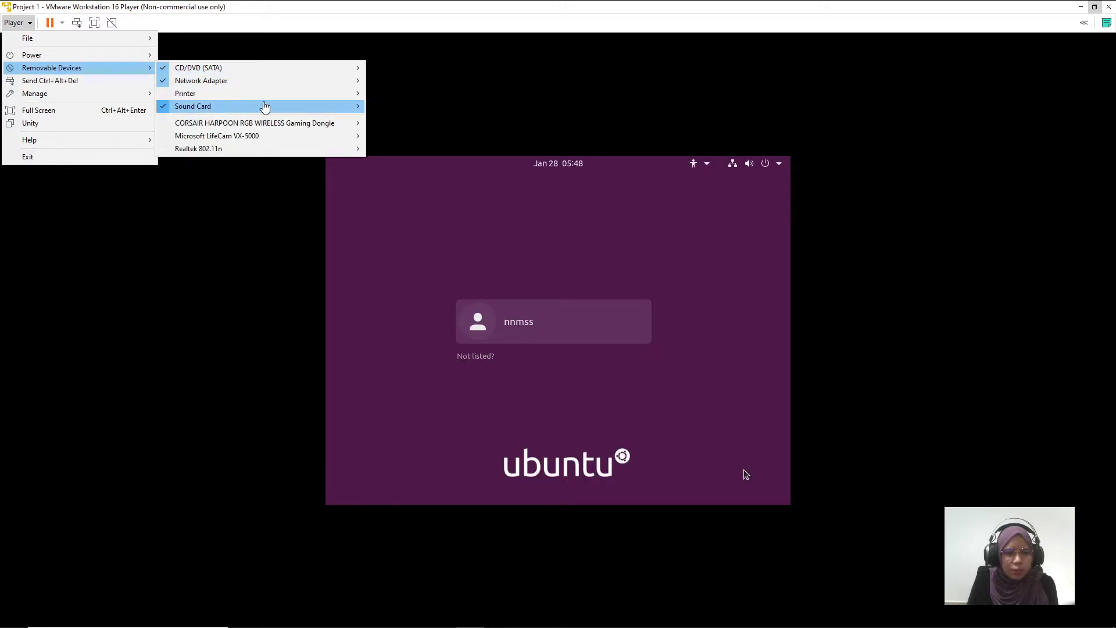
mouse_move(198, 97)
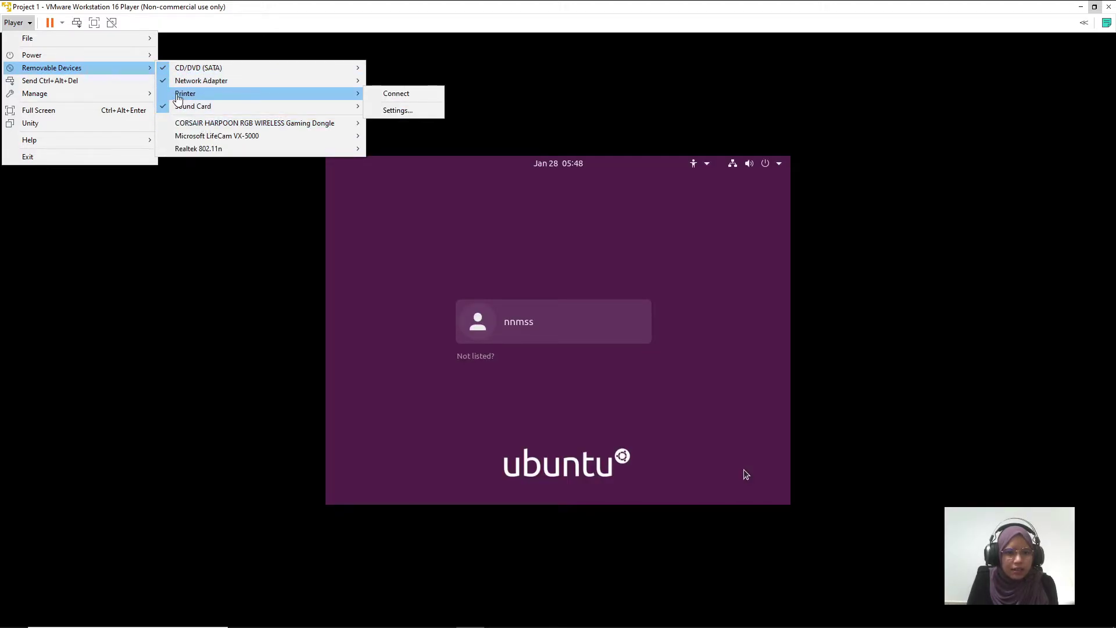
mouse_move(172, 73)
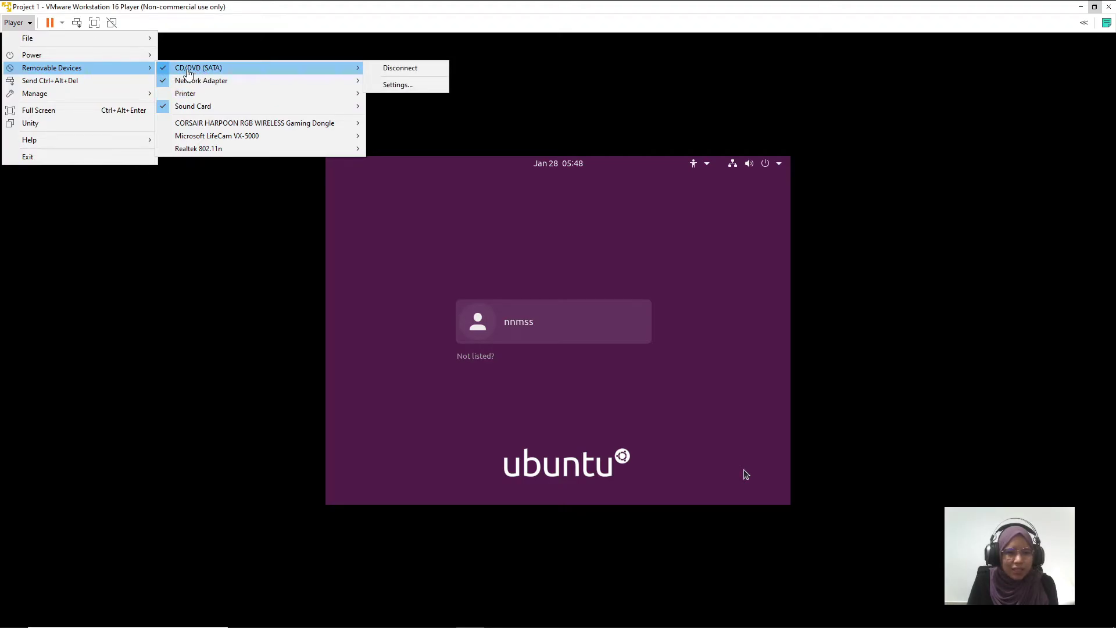
mouse_move(90, 99)
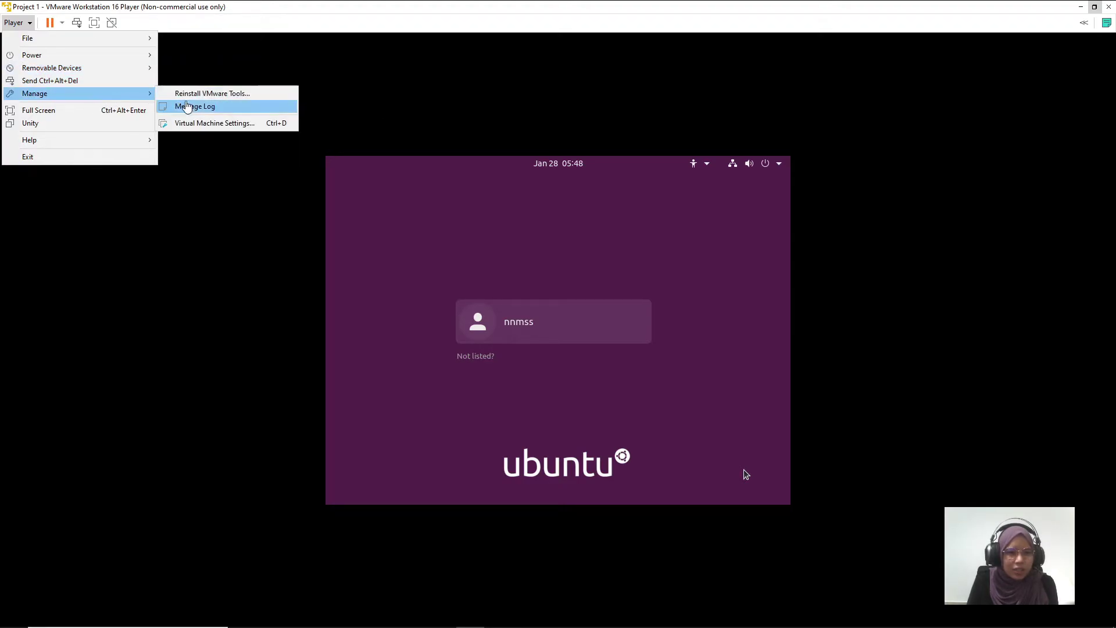
click(215, 124)
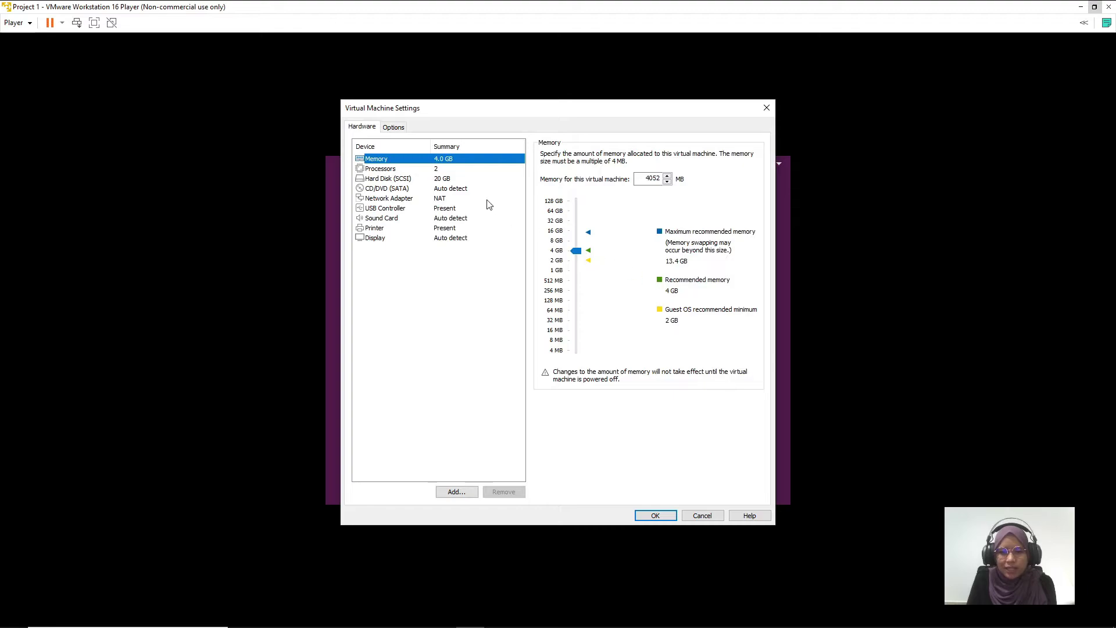
click(399, 179)
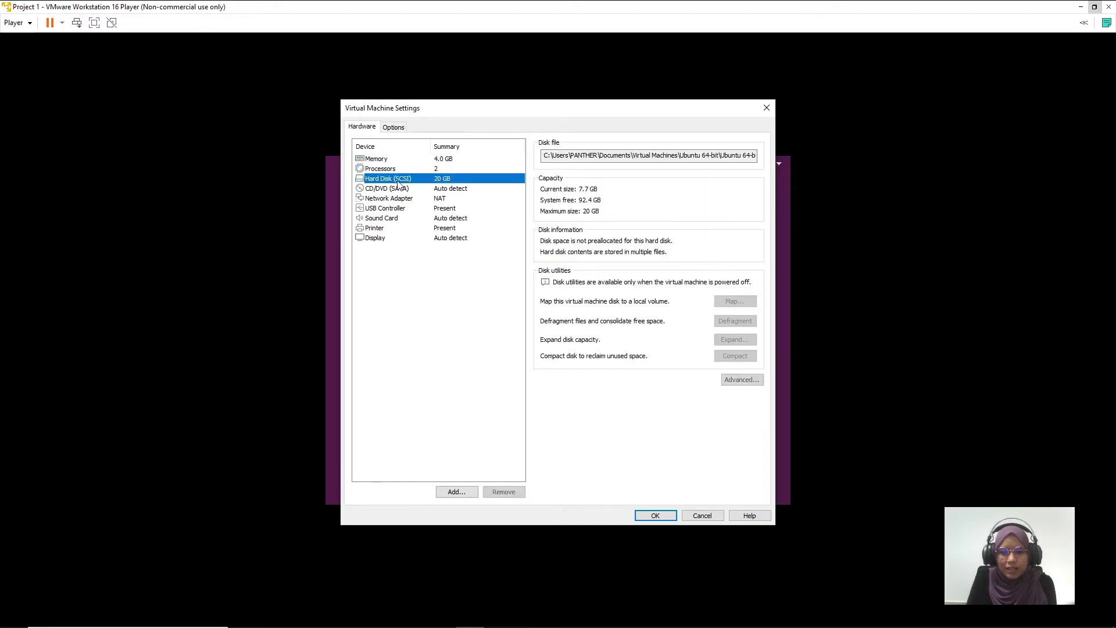
click(399, 189)
click(399, 198)
click(400, 208)
click(400, 219)
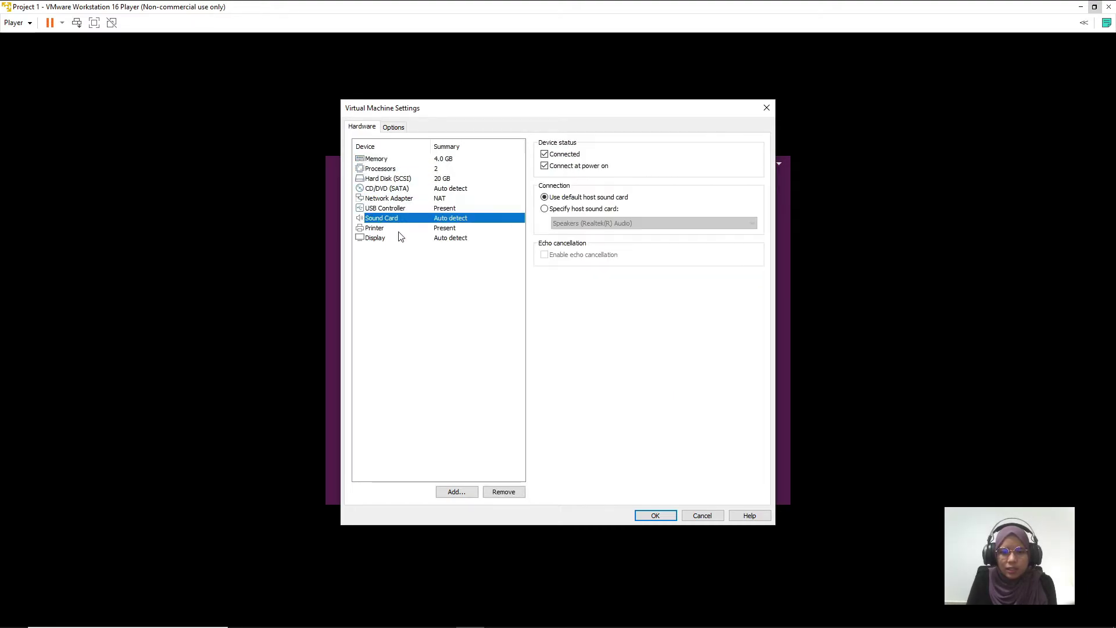
click(398, 229)
click(396, 238)
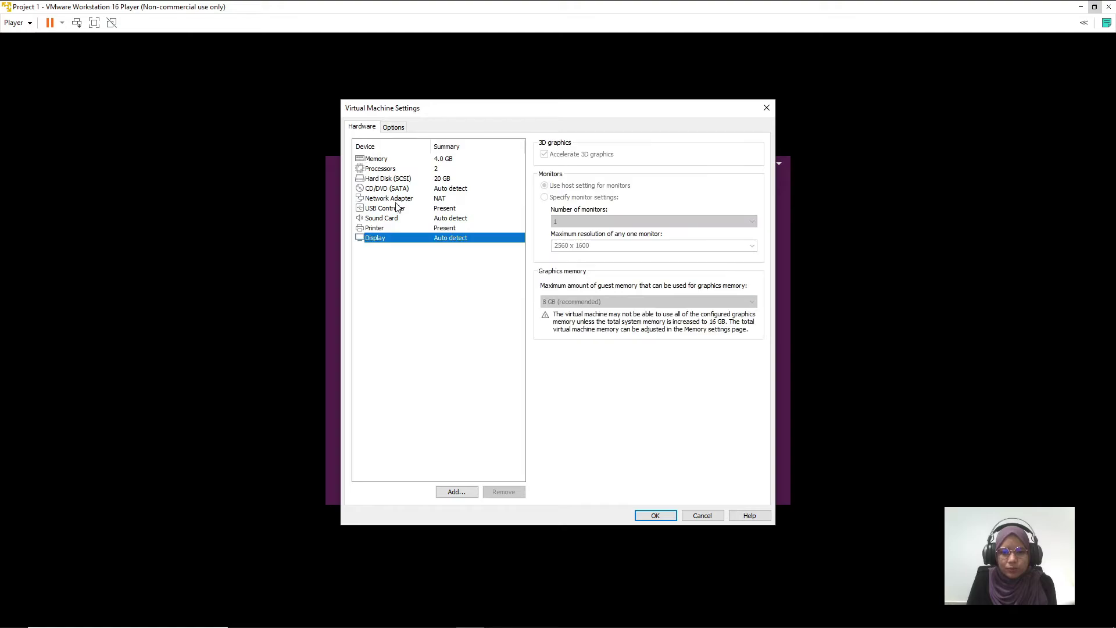
click(396, 169)
click(394, 129)
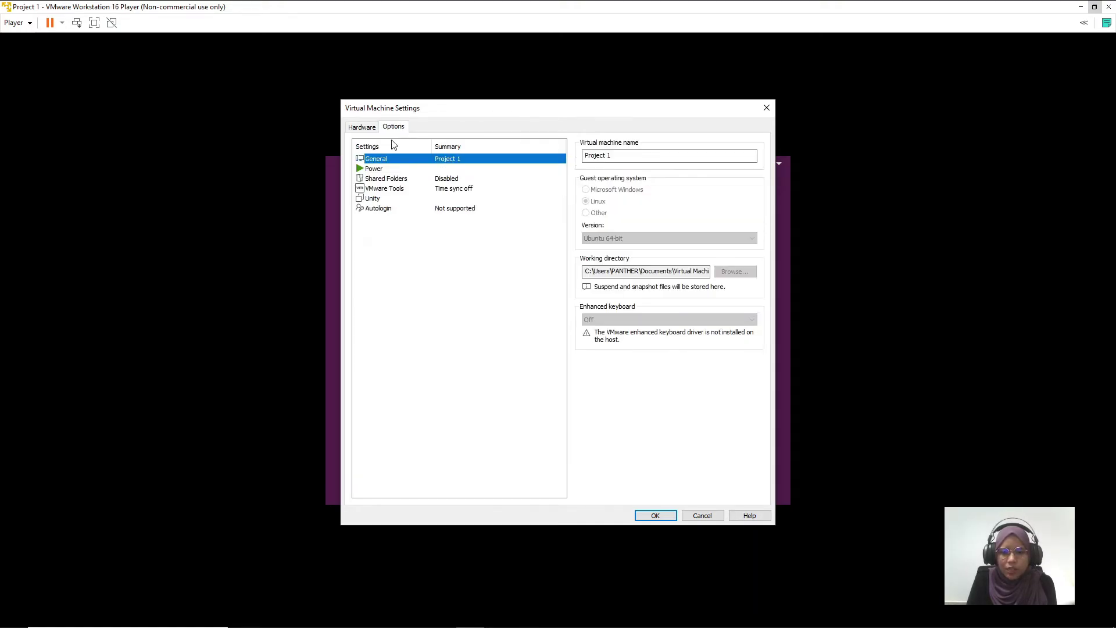
click(364, 127)
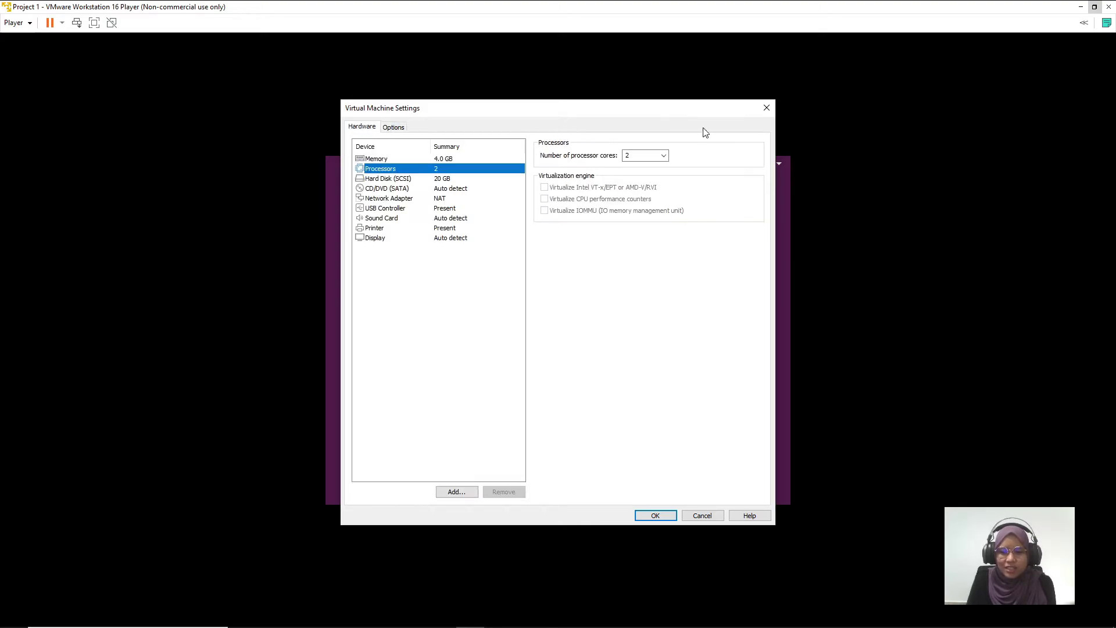
click(708, 515)
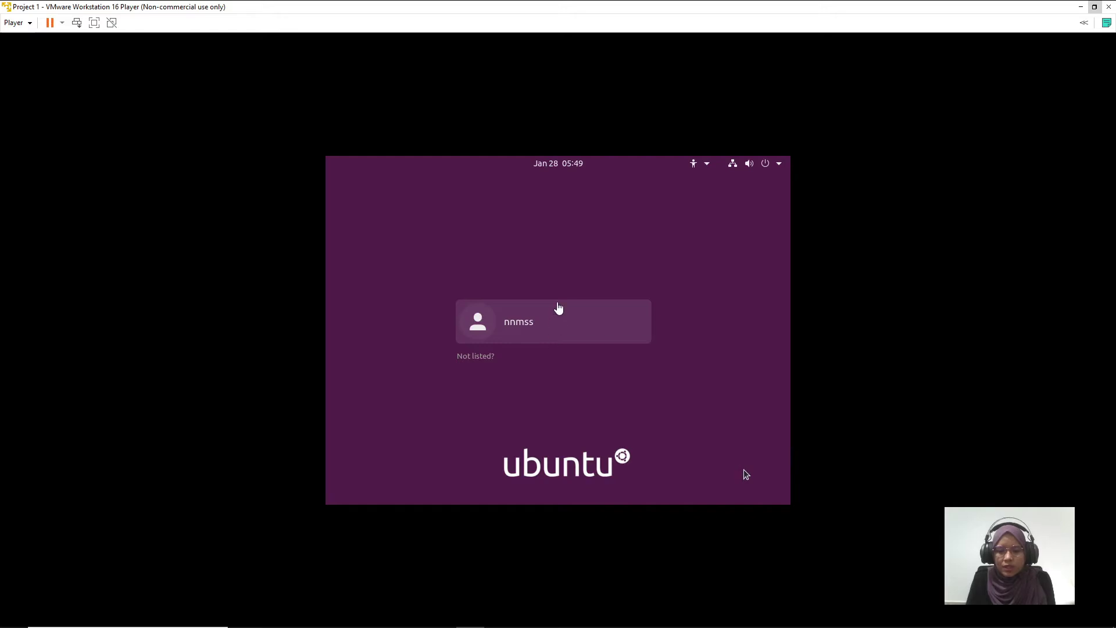
Log in to the Ubuntu user account, then restore and re-maximise the virtual machine window so the desktop fits it.
click(562, 327)
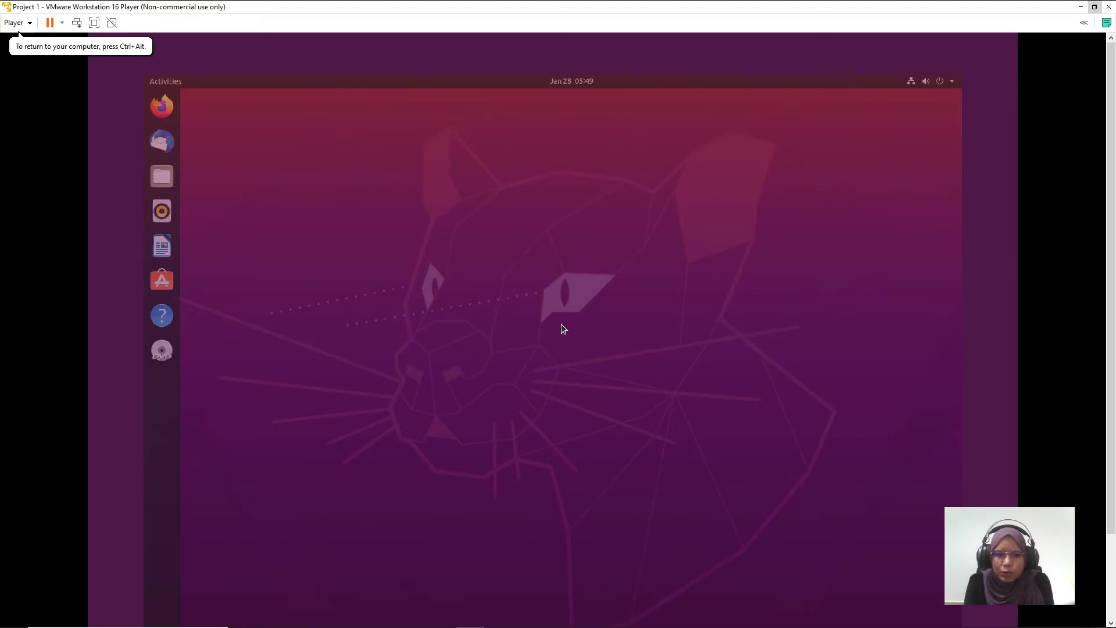
click(1095, 6)
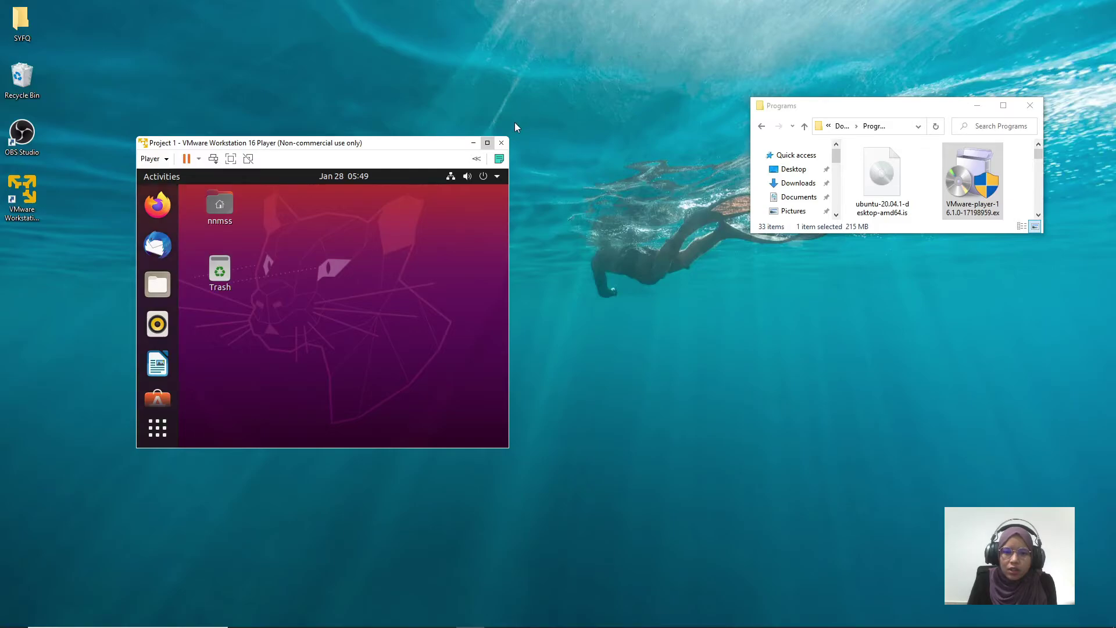
click(490, 142)
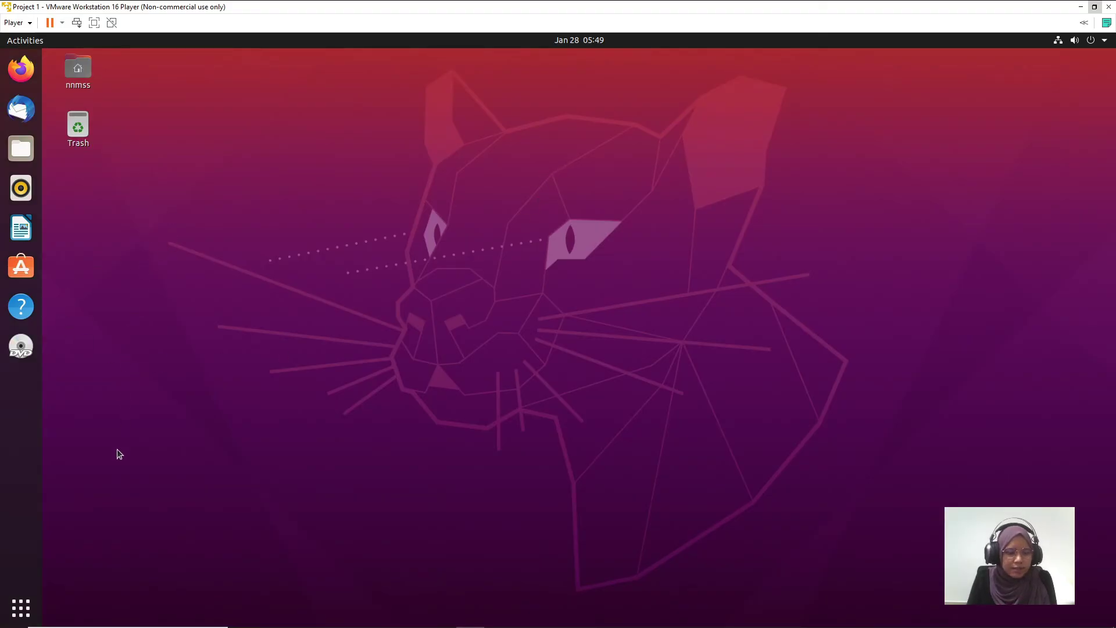
Look up Visual Studio Code in Ubuntu Software by searching for "vscode", view its details page and close the store.
click(21, 608)
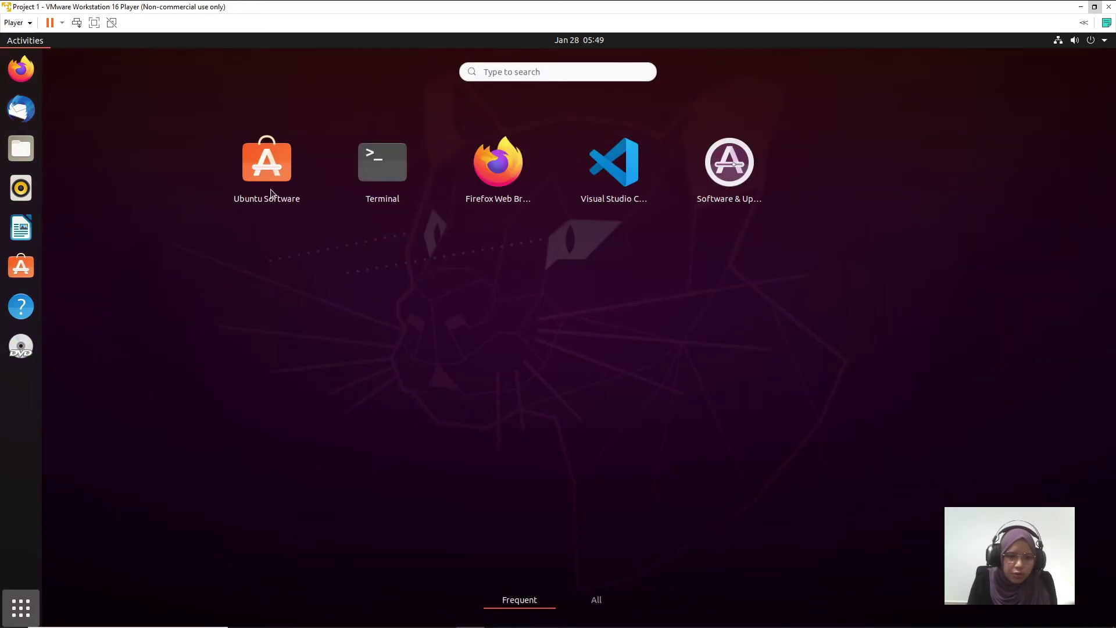
click(270, 189)
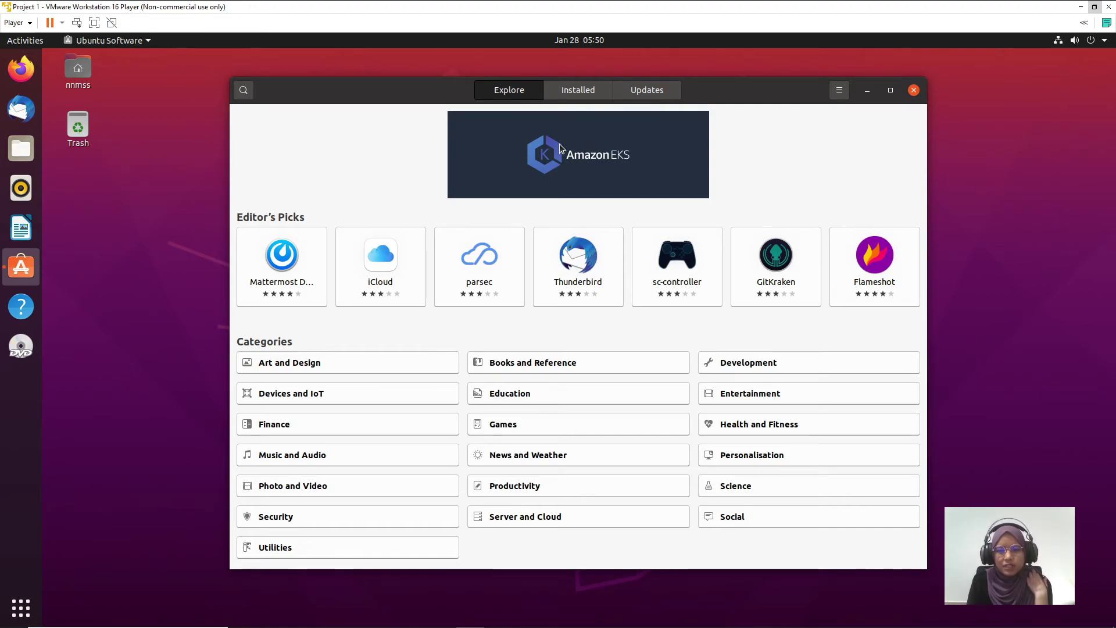
text(vscode)
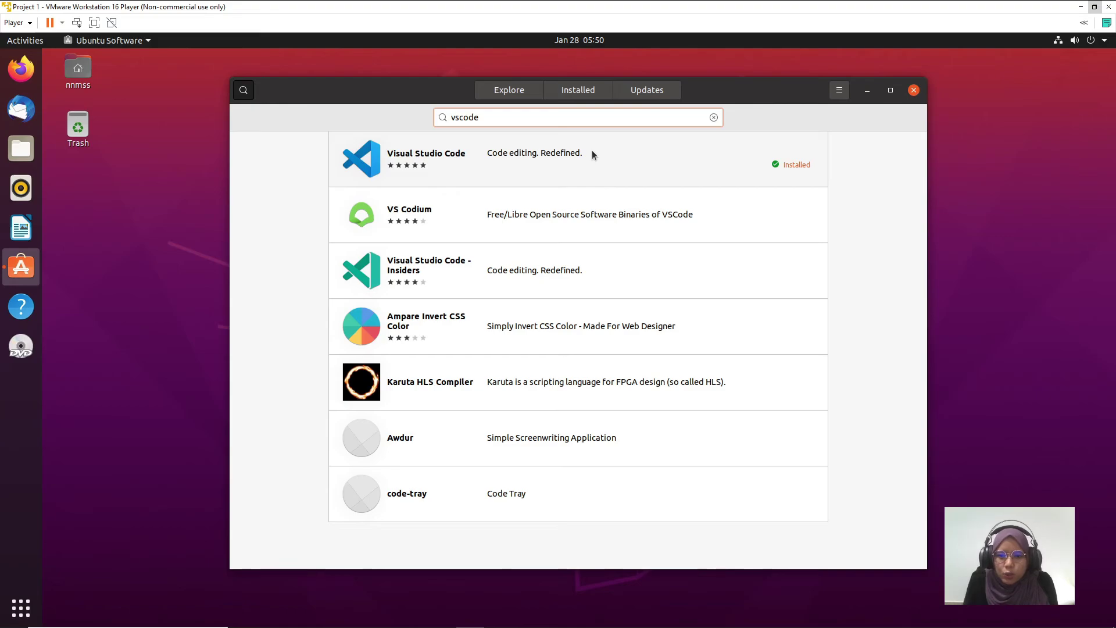
click(592, 152)
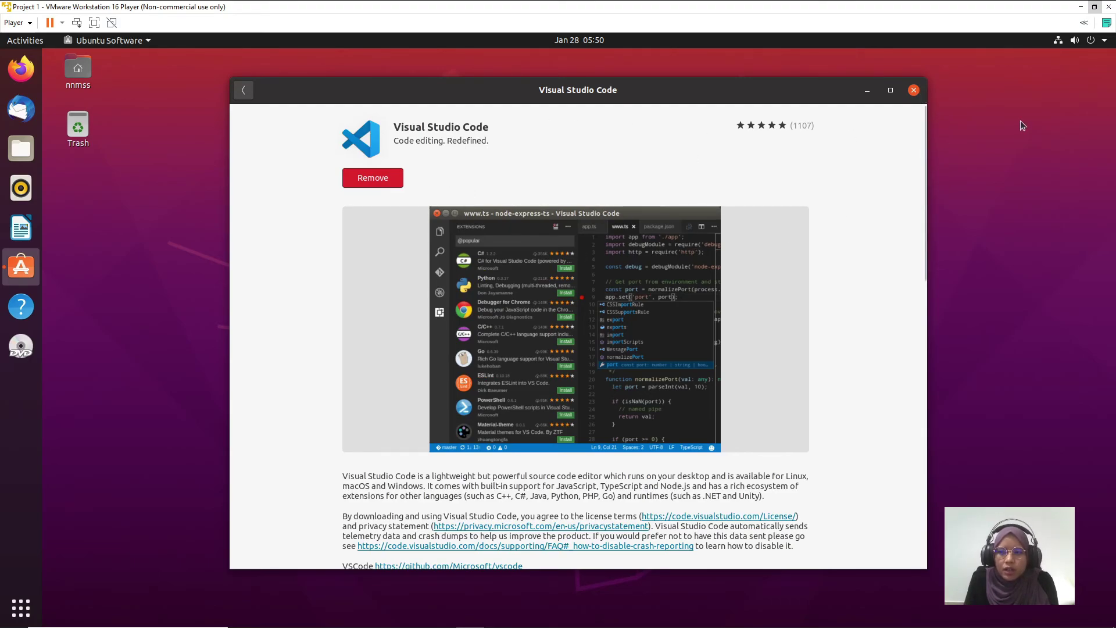
click(915, 91)
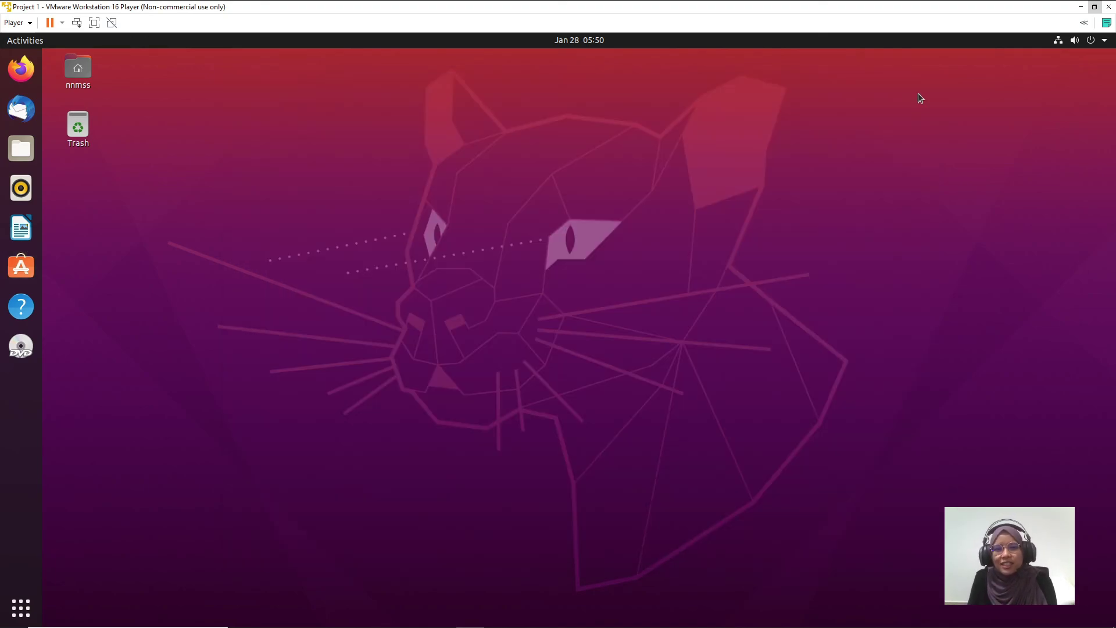